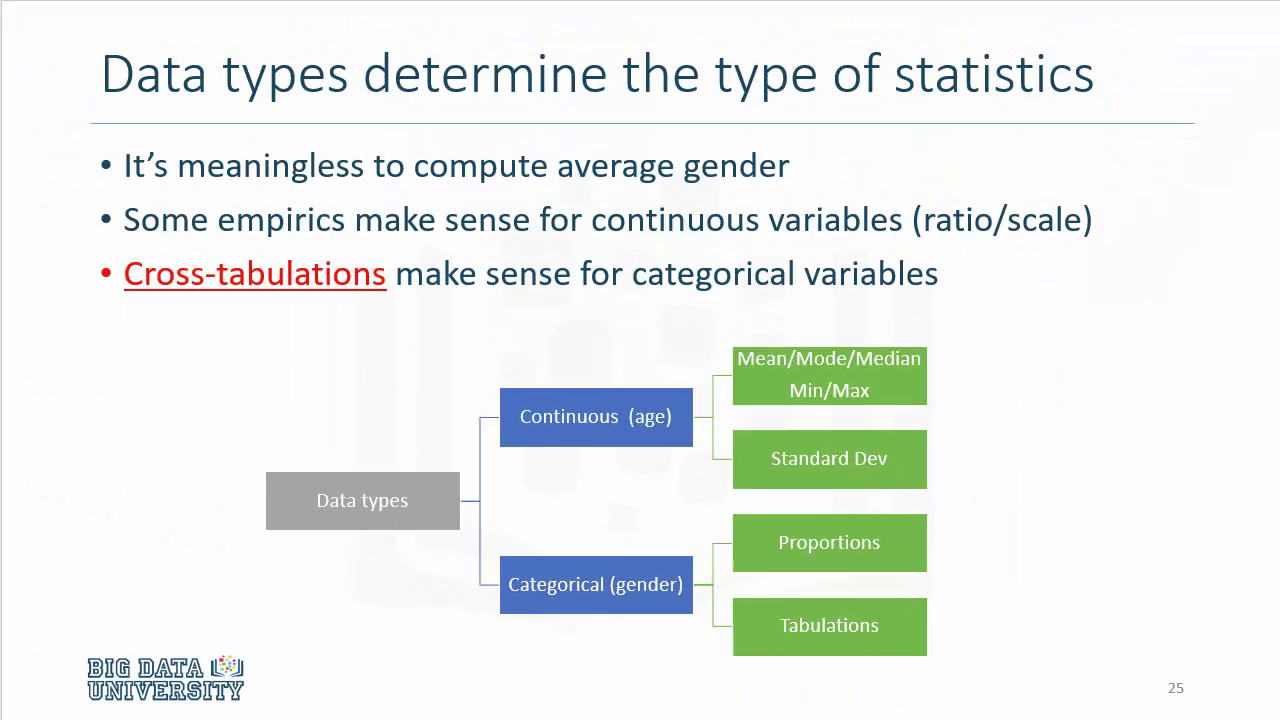
# Step: Advance the PowerPoint presentation to slide 26, Cross tabulations
pyautogui.press('Right')
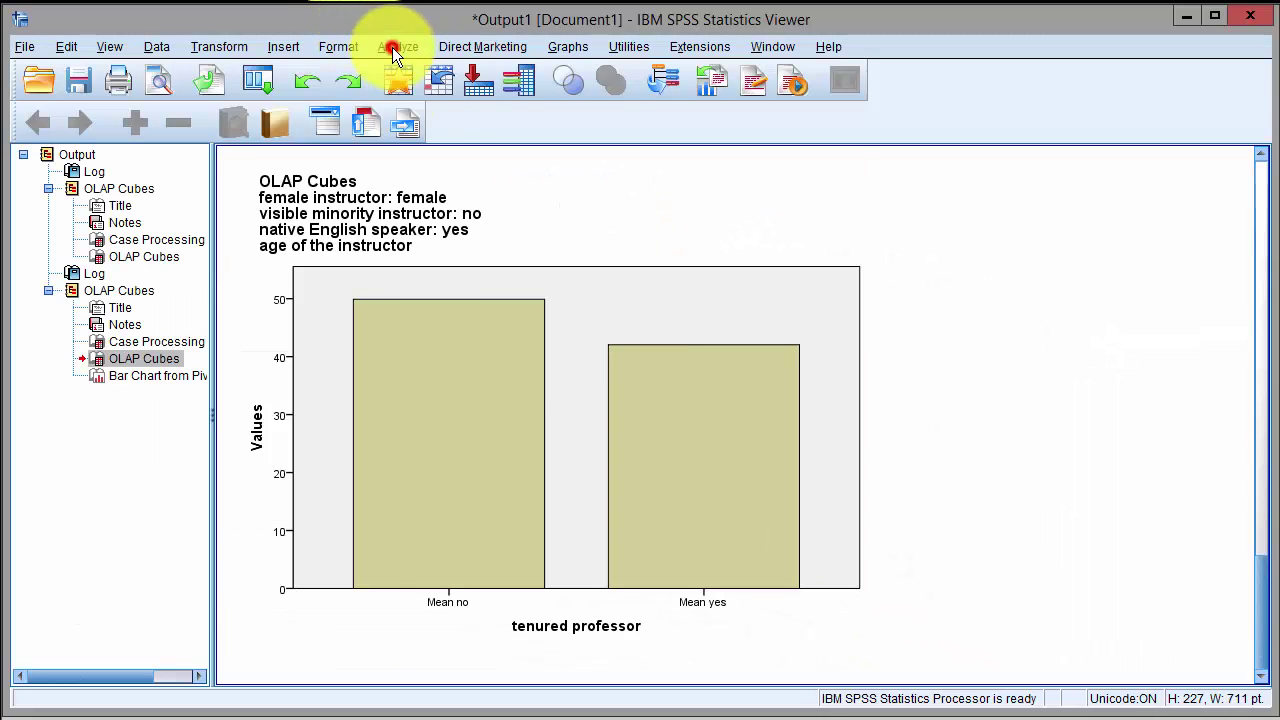
# Step: Set up Crosstabs with female instructor as the row and tenured professor as the column variable
pyautogui.click(392, 47)
pyautogui.moveTo(457, 95)
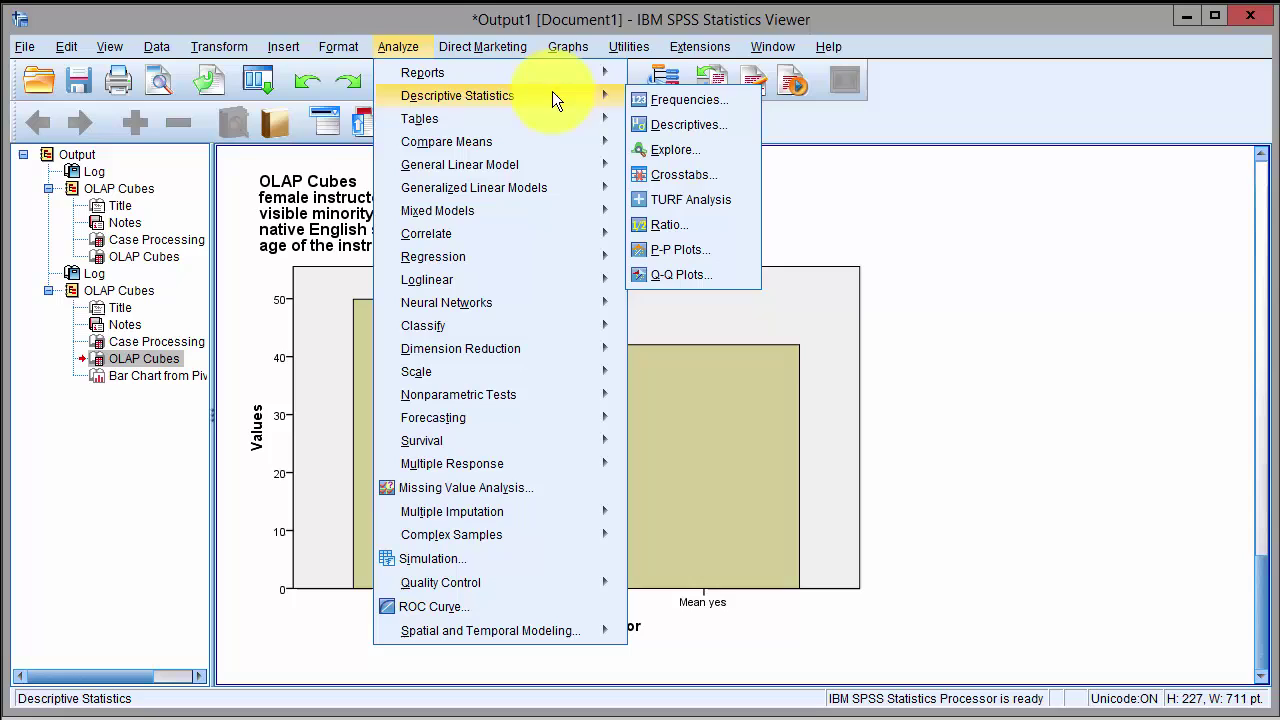
pyautogui.click(680, 175)
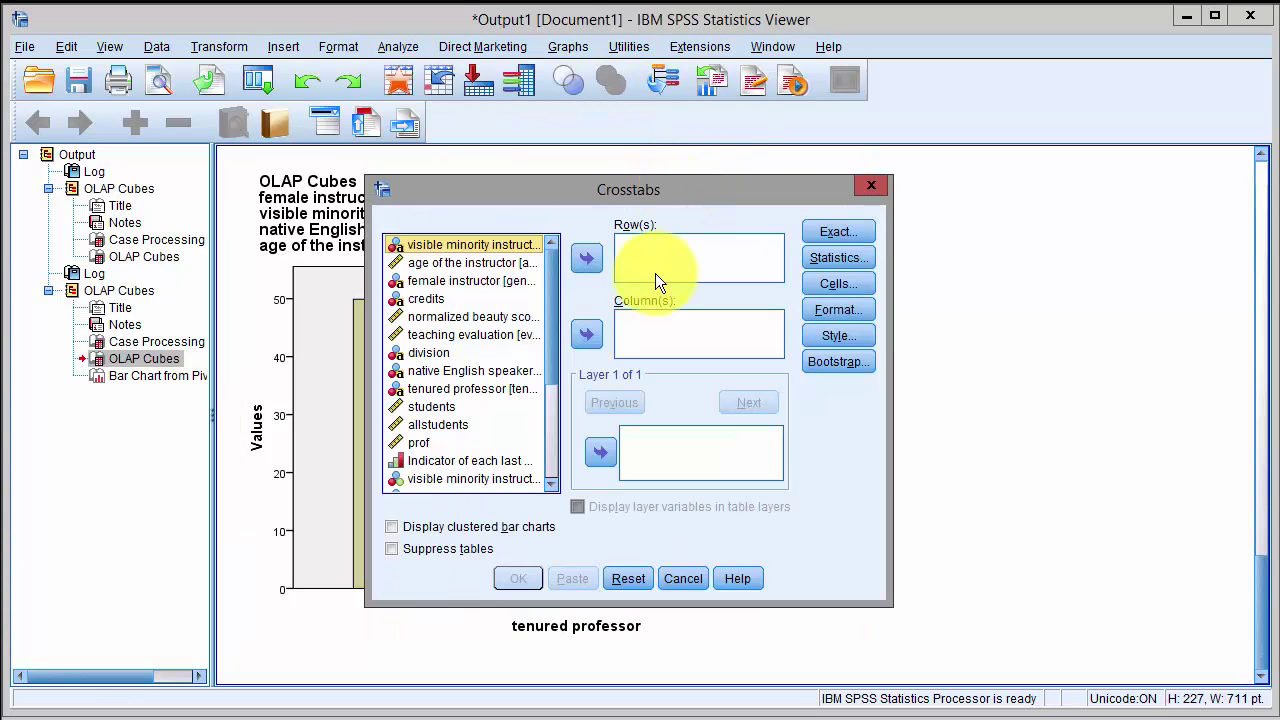
pyautogui.click(465, 281)
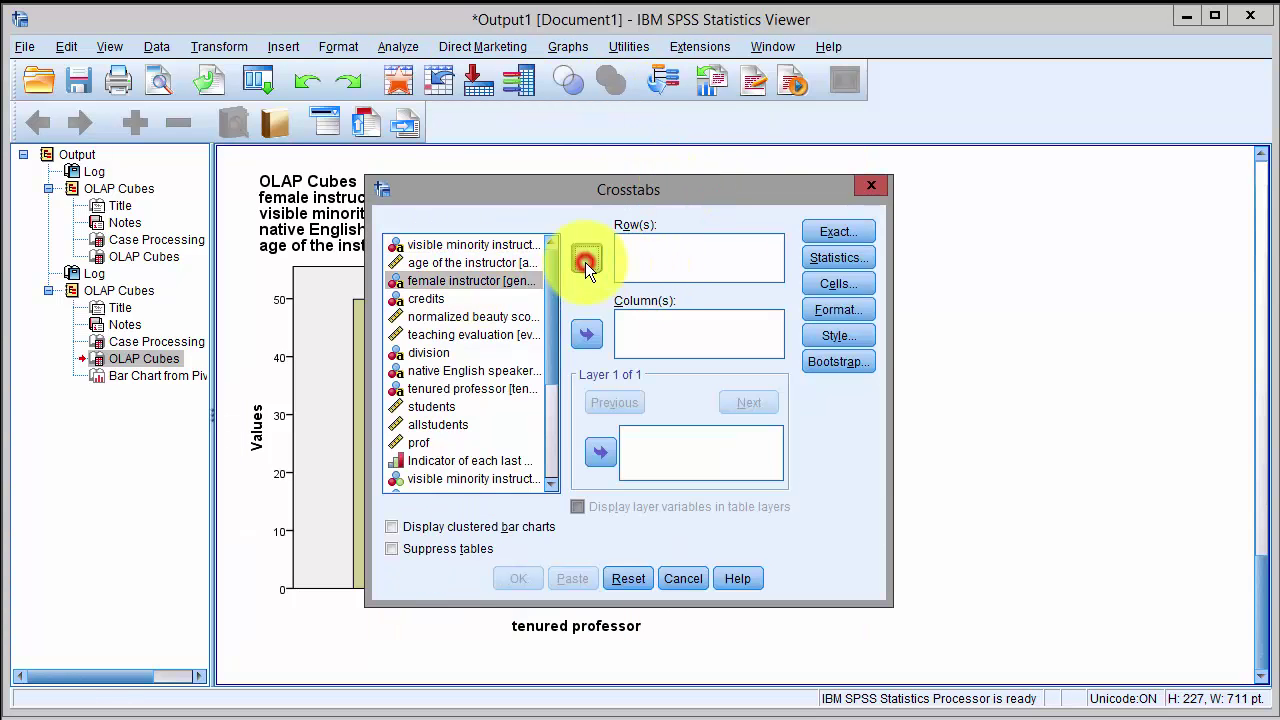
pyautogui.click(586, 259)
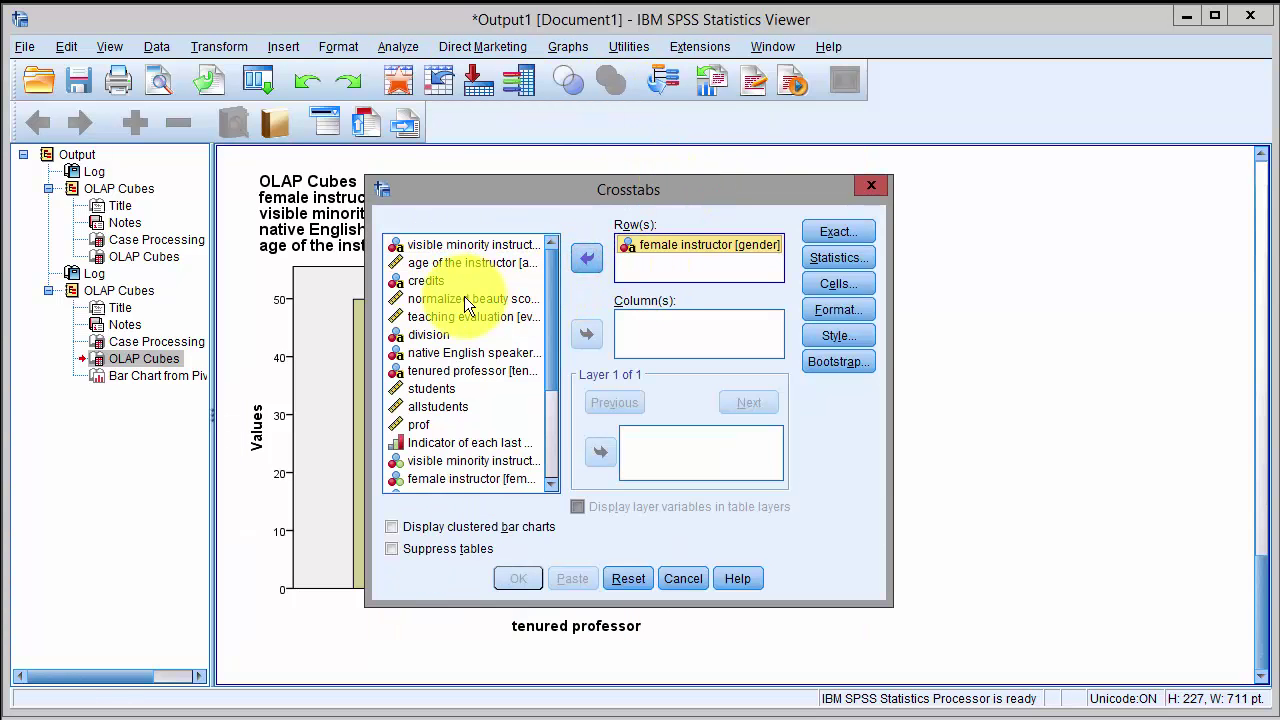
pyautogui.click(437, 371)
pyautogui.click(586, 334)
# Step: Add row percentages to the cell display and run the crosstabulation
pyautogui.click(819, 279)
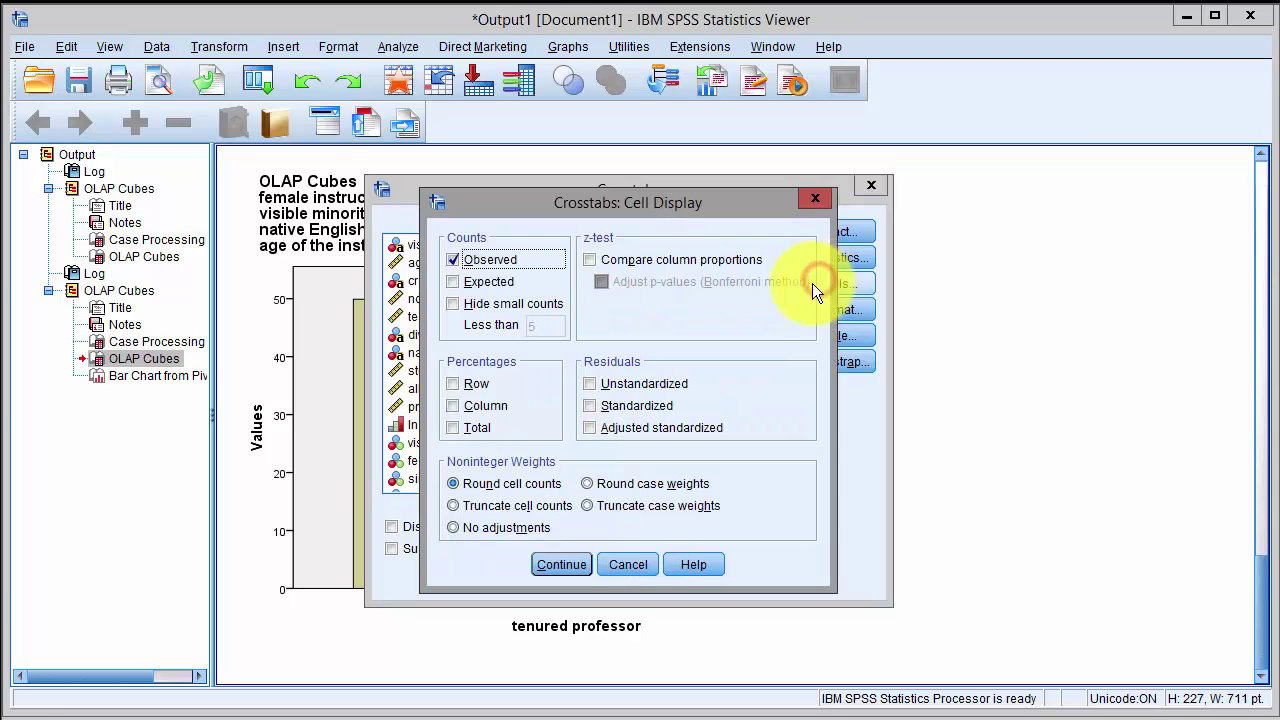
pyautogui.click(454, 385)
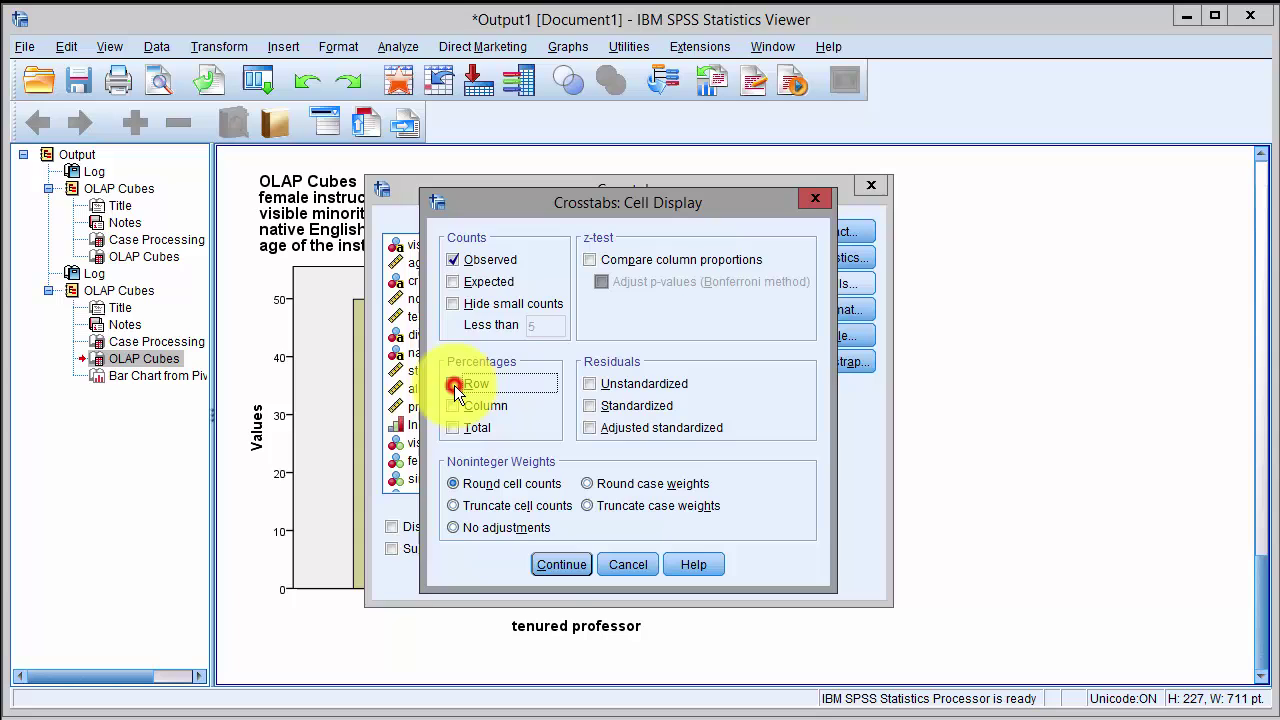
pyautogui.click(548, 564)
pyautogui.click(512, 579)
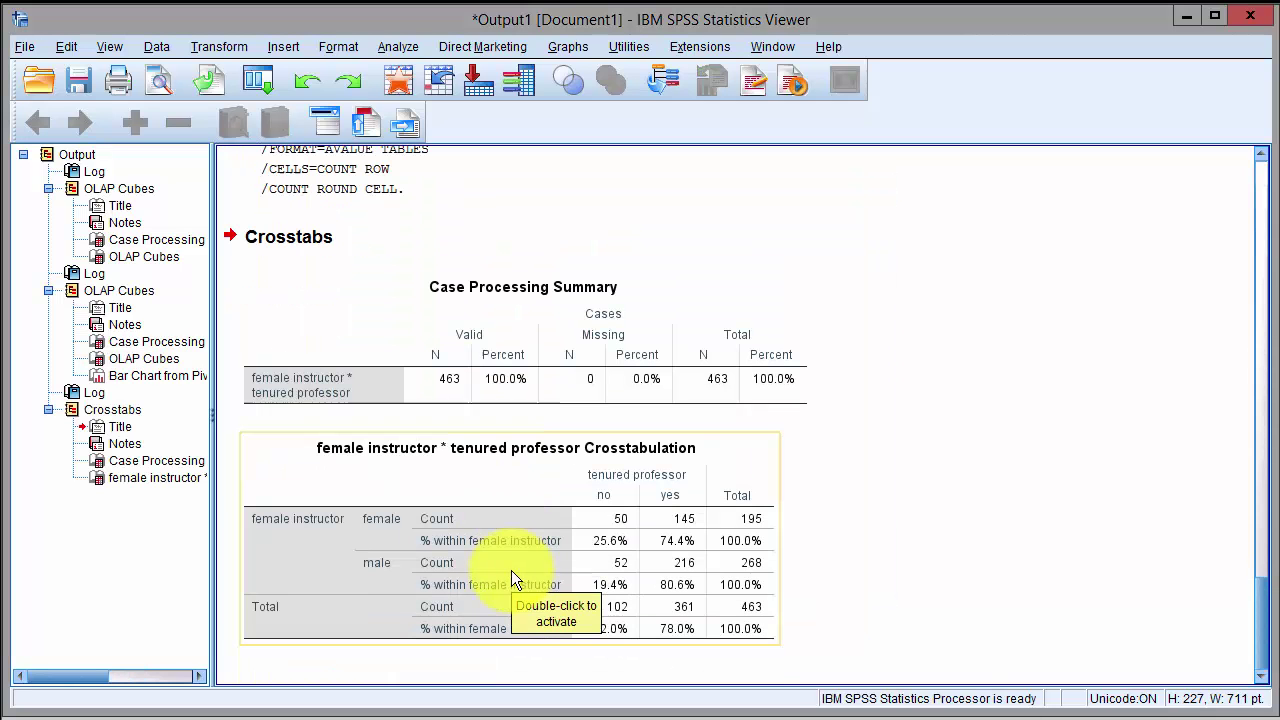
# Step: Deselect the crosstabulation table in the output viewer
pyautogui.click(840, 587)
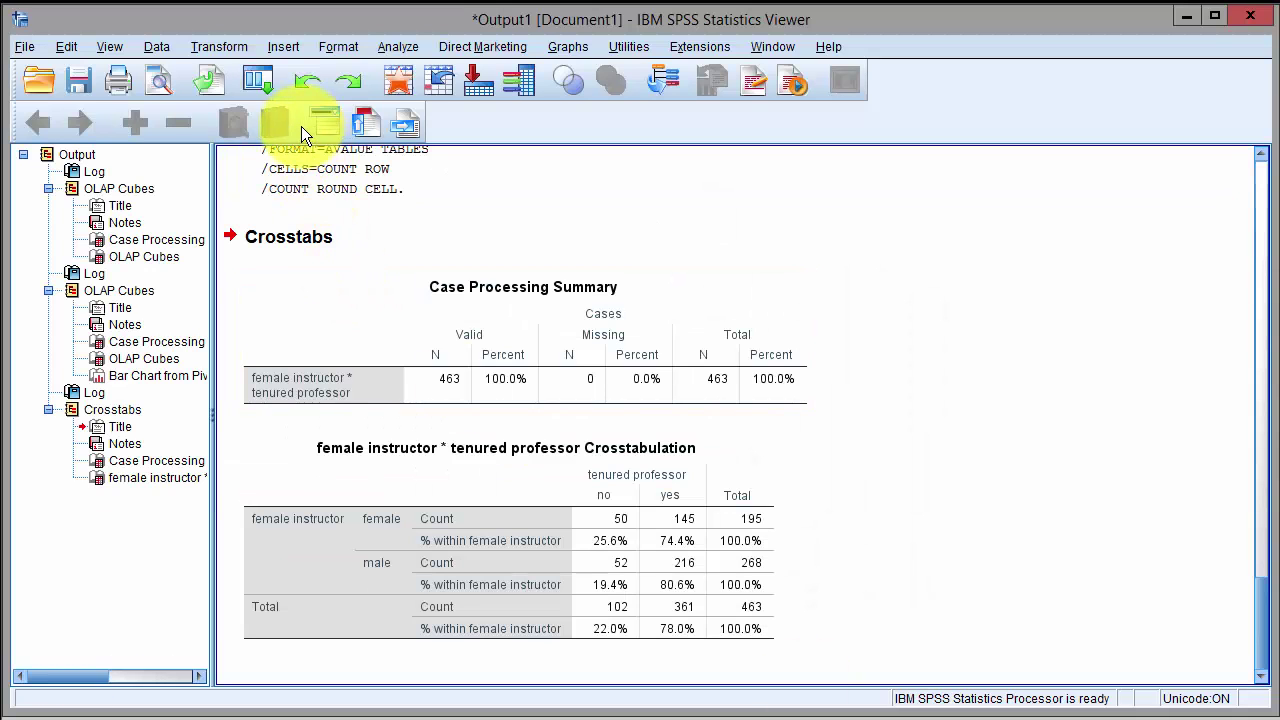
# Step: Recall the gender-by-tenure Crosstabs dialog, enable Chi-square statistics, and rerun it
pyautogui.click(266, 82)
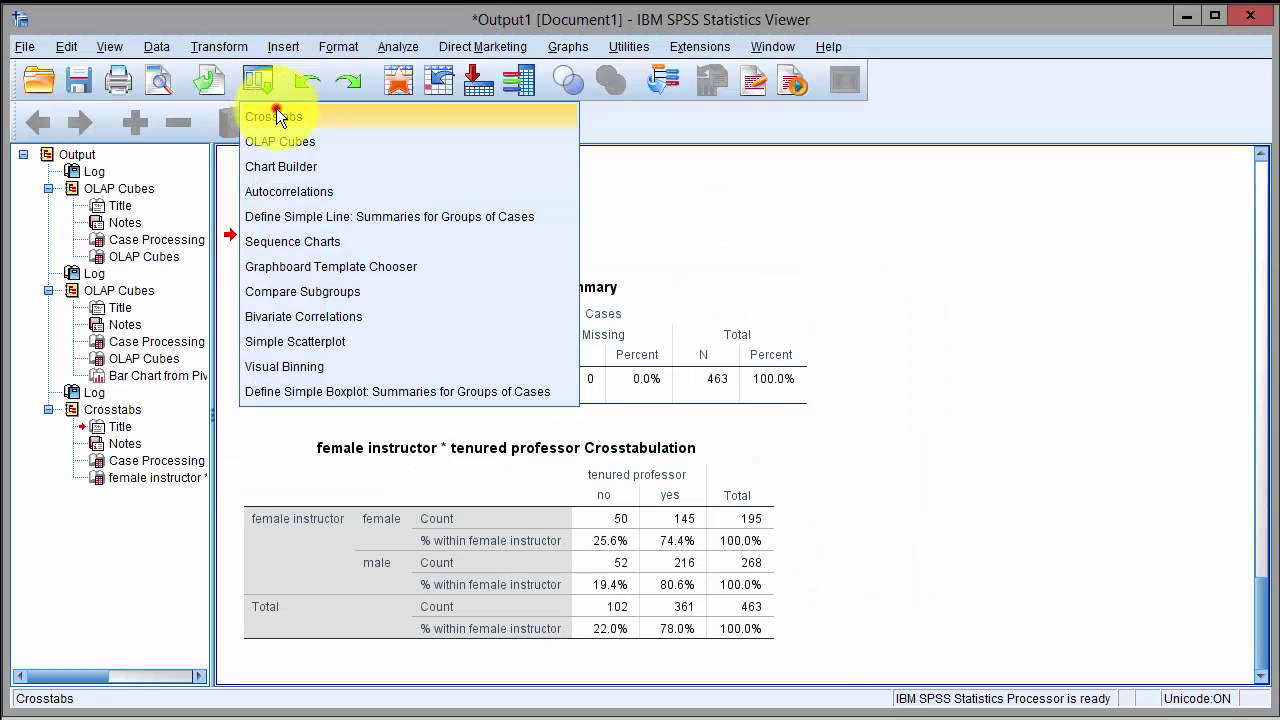
pyautogui.click(277, 111)
pyautogui.click(822, 257)
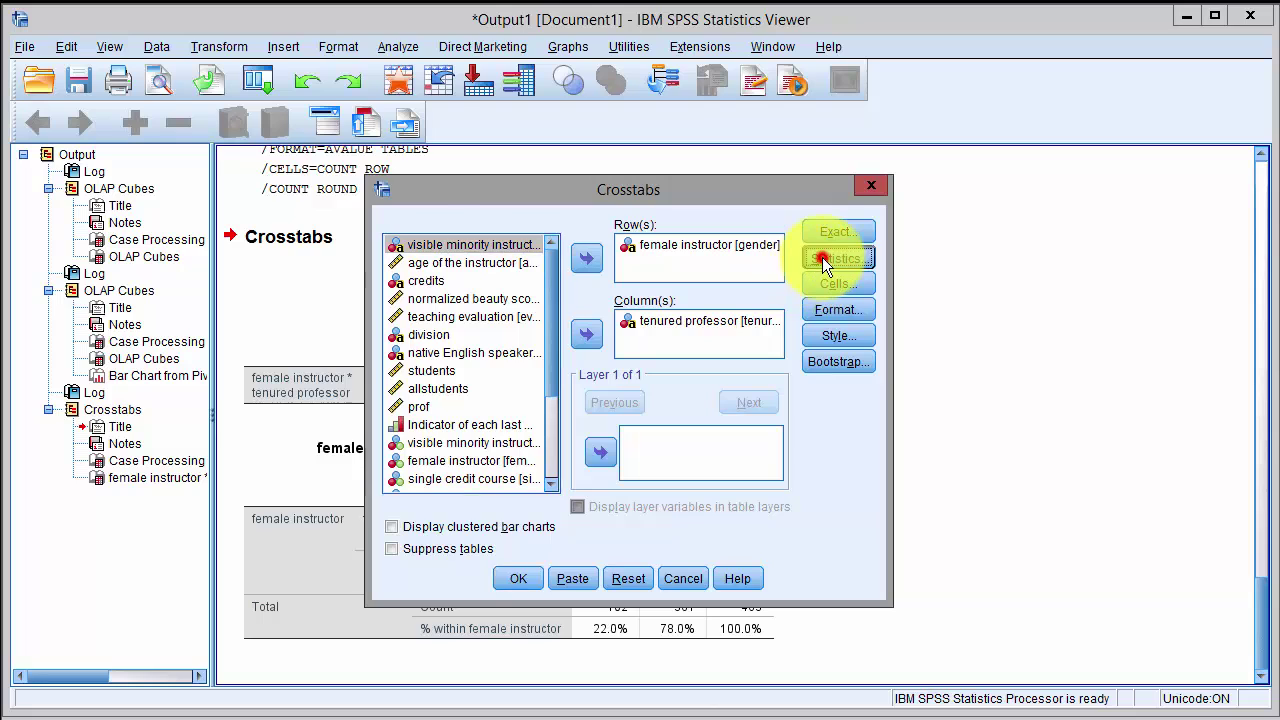
pyautogui.click(554, 261)
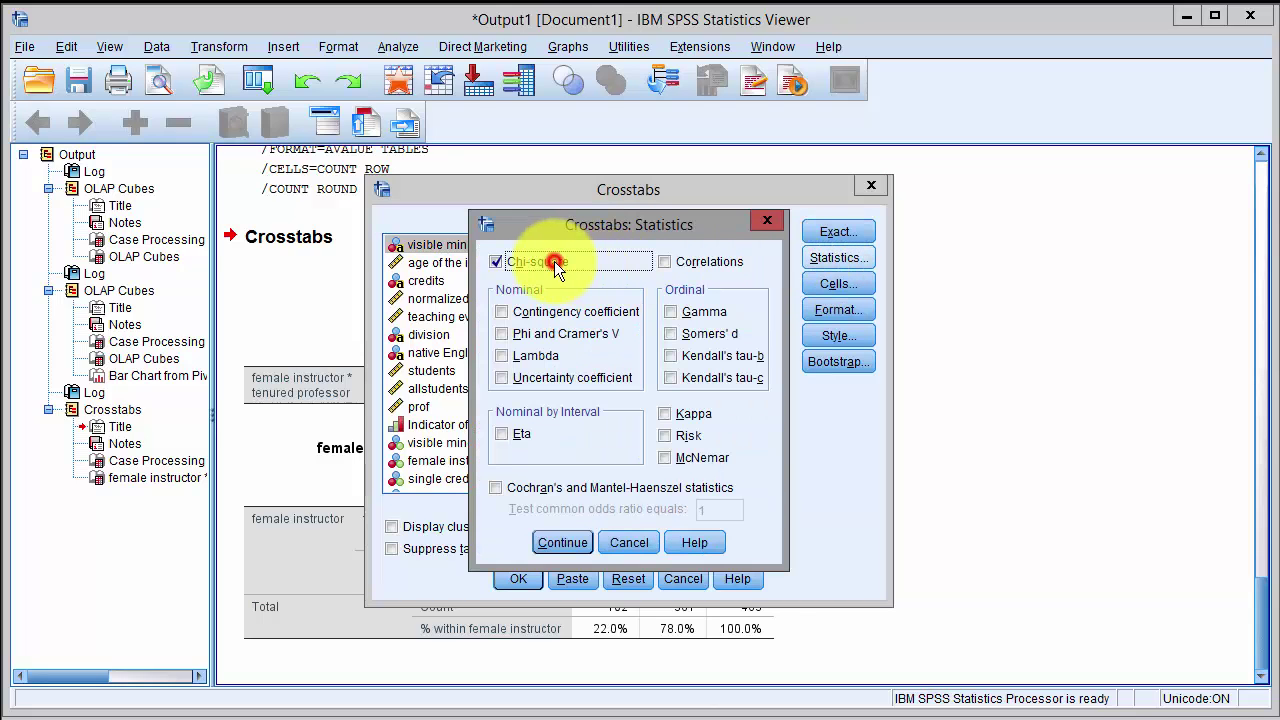
pyautogui.click(556, 546)
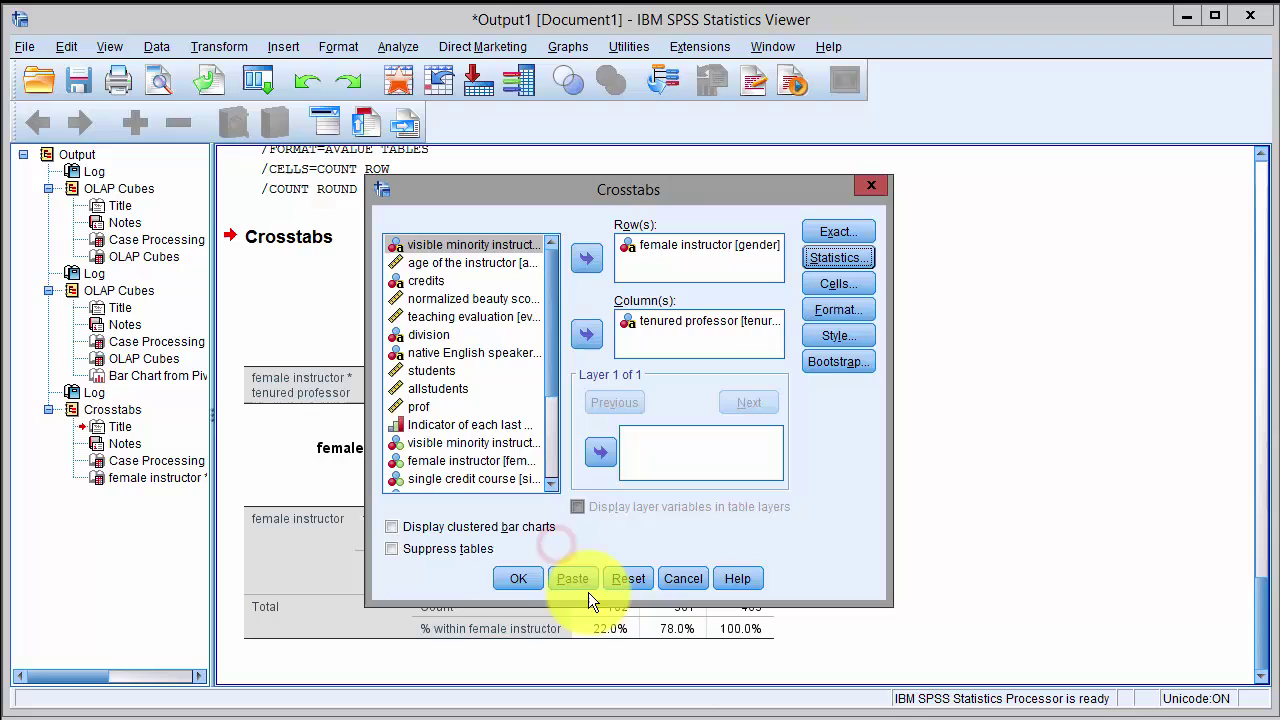
pyautogui.click(518, 579)
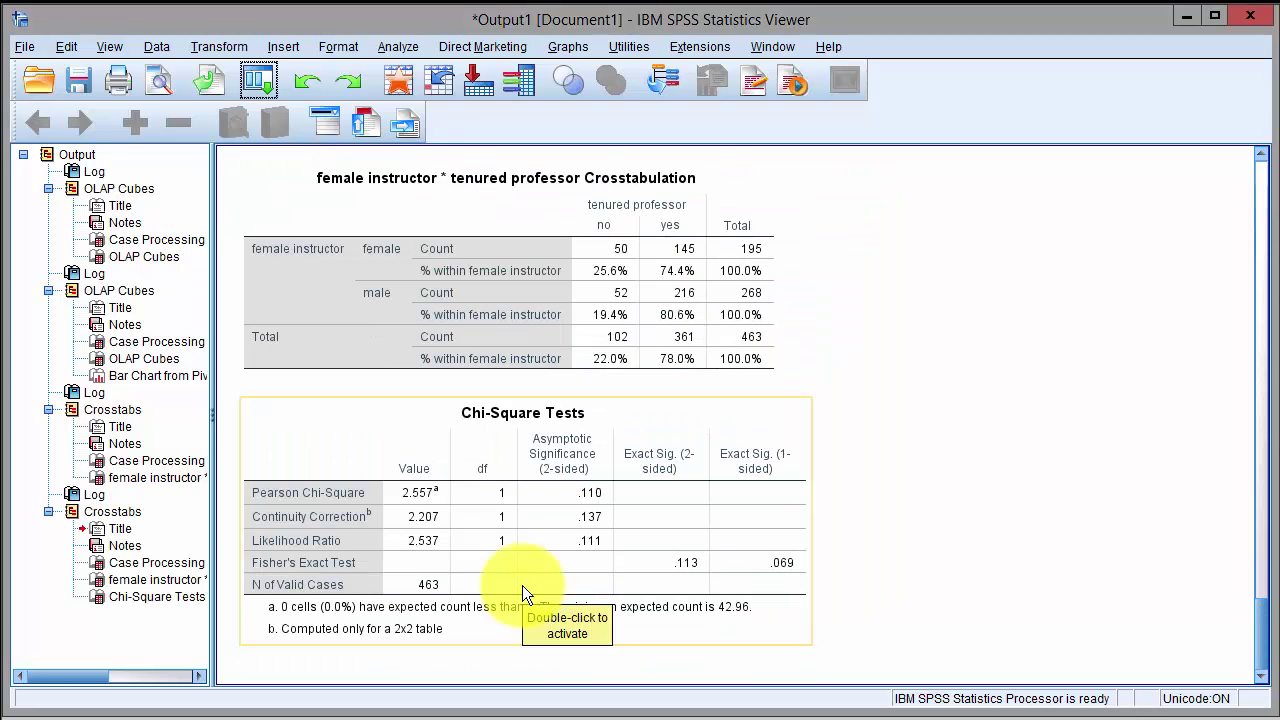